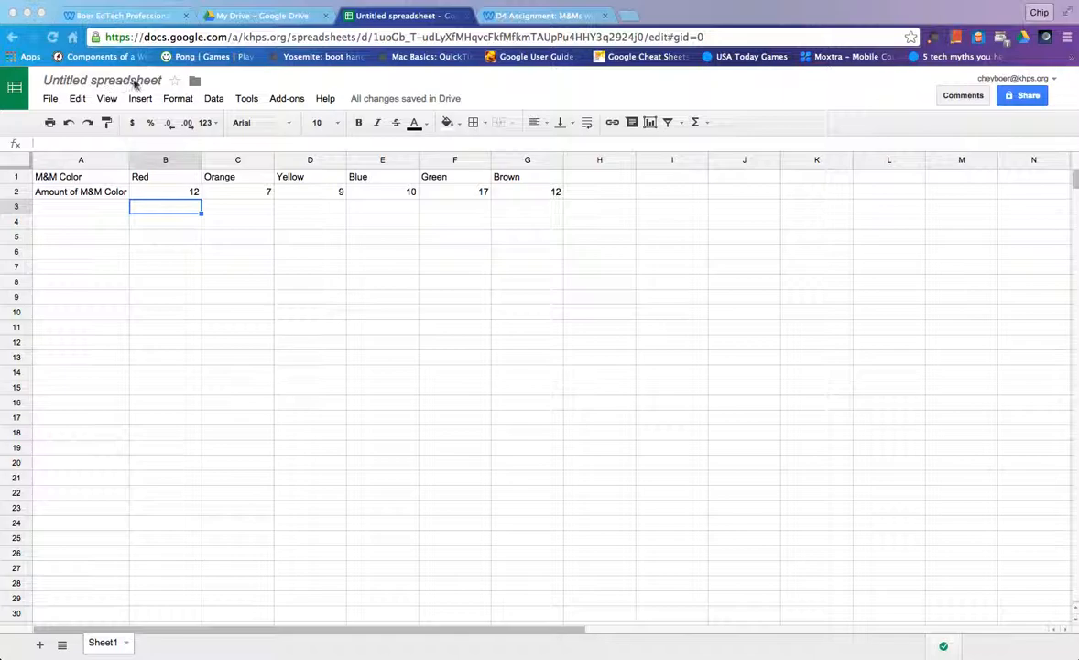
Step: Rename the untitled spreadsheet as "s1_ YLN mmdata"
{"action": "left_click", "coordinate": [98, 82]}
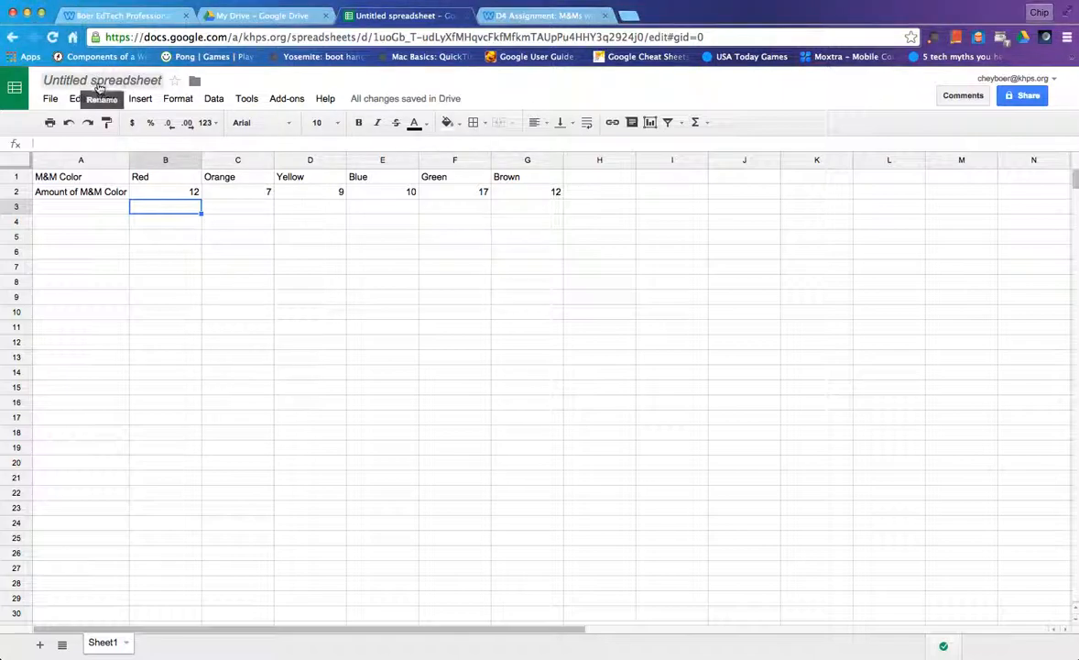
{"action": "left_click", "coordinate": [101, 83]}
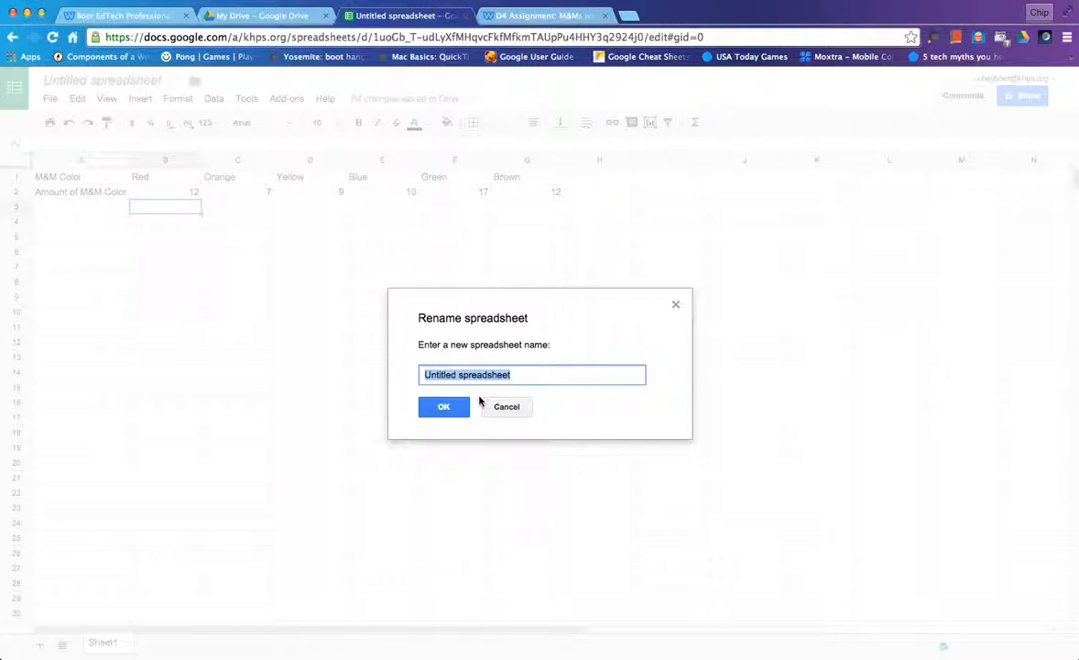
{"action": "type", "text": "s"}
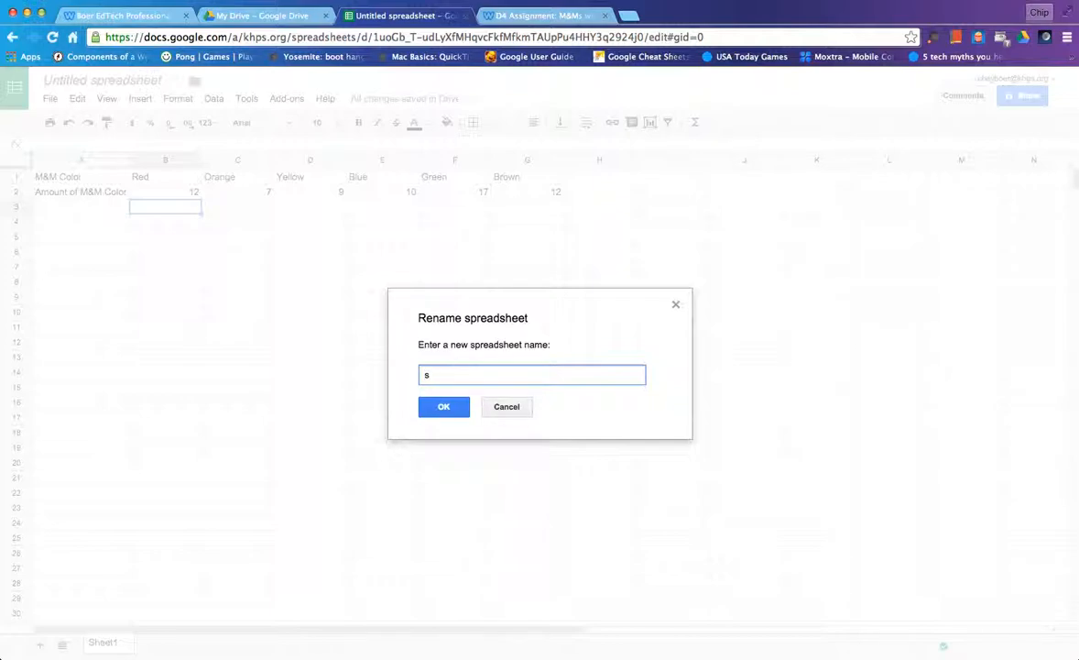
{"action": "type", "text": "1_ YLN mmdata"}
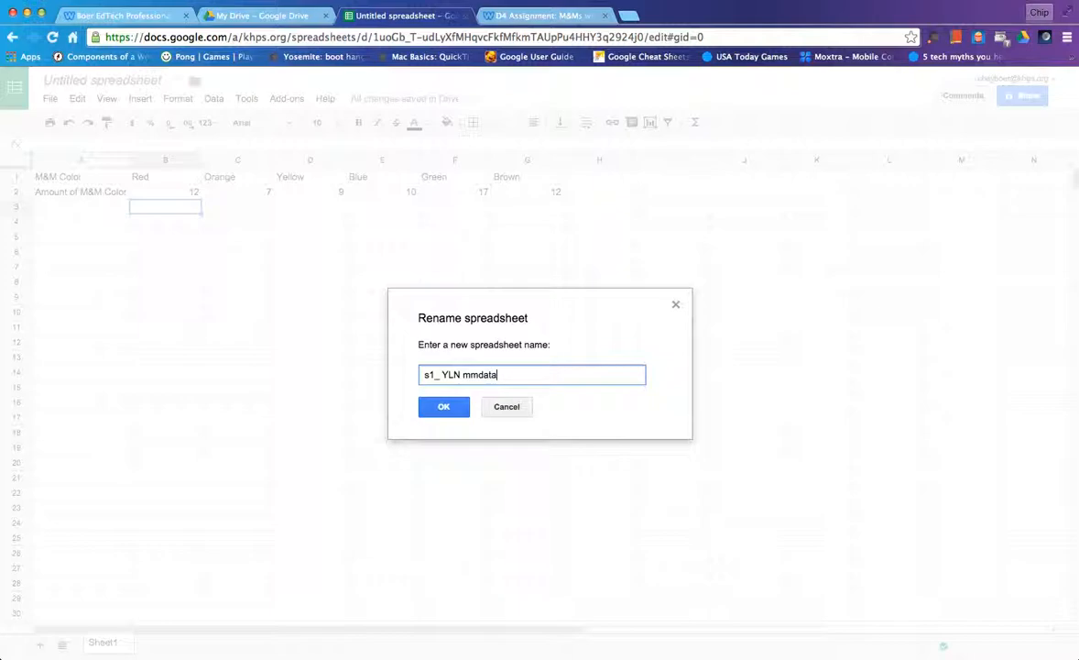
{"action": "left_click", "coordinate": [440, 407]}
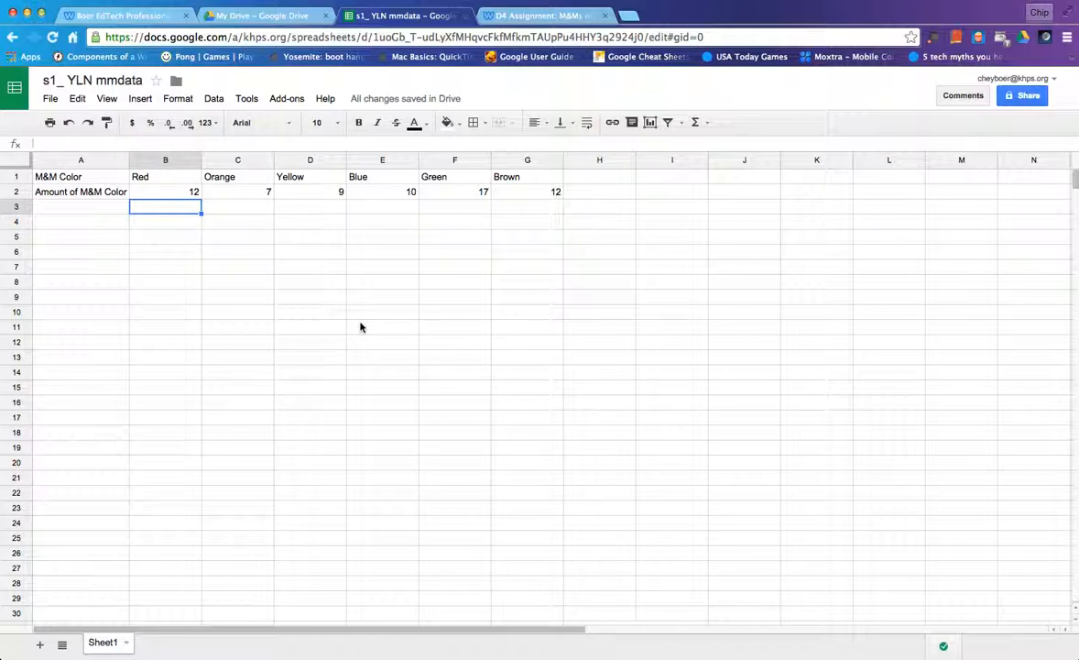
Step: Enter the label "Total Amount of M&Ms" in cell A5
{"action": "left_click", "coordinate": [73, 236]}
{"action": "double_click", "coordinate": [89, 245]}
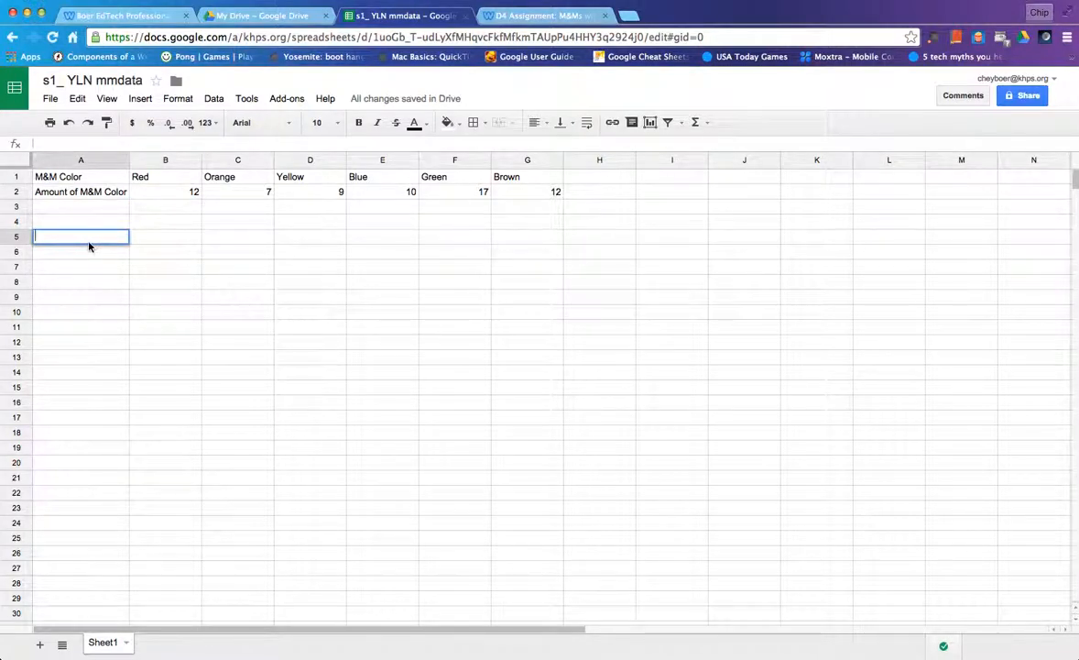
{"action": "type", "text": "Total Amount of M&Ms"}
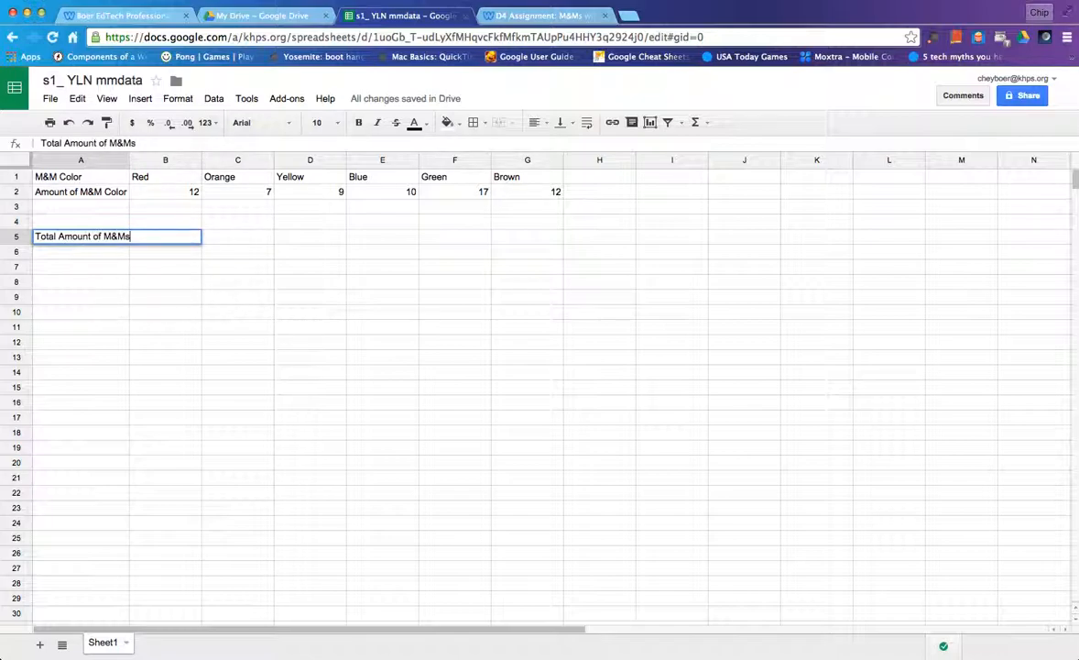
{"action": "key", "text": "Return"}
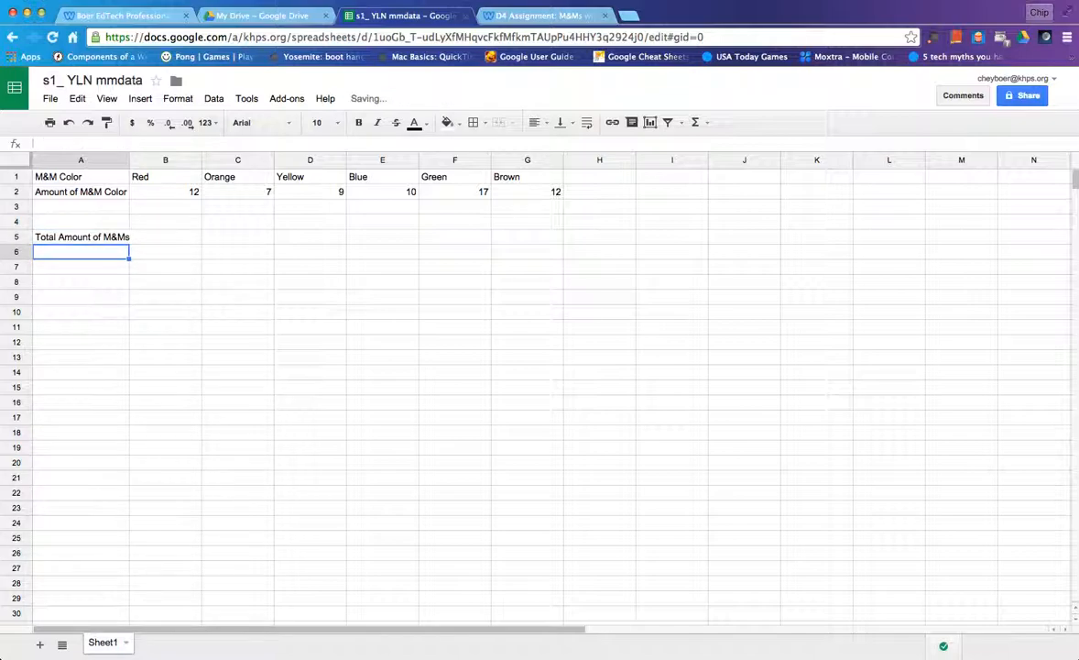
Step: Enter the label "Average Amt of Colors" in cell A6
{"action": "type", "text": "A"}
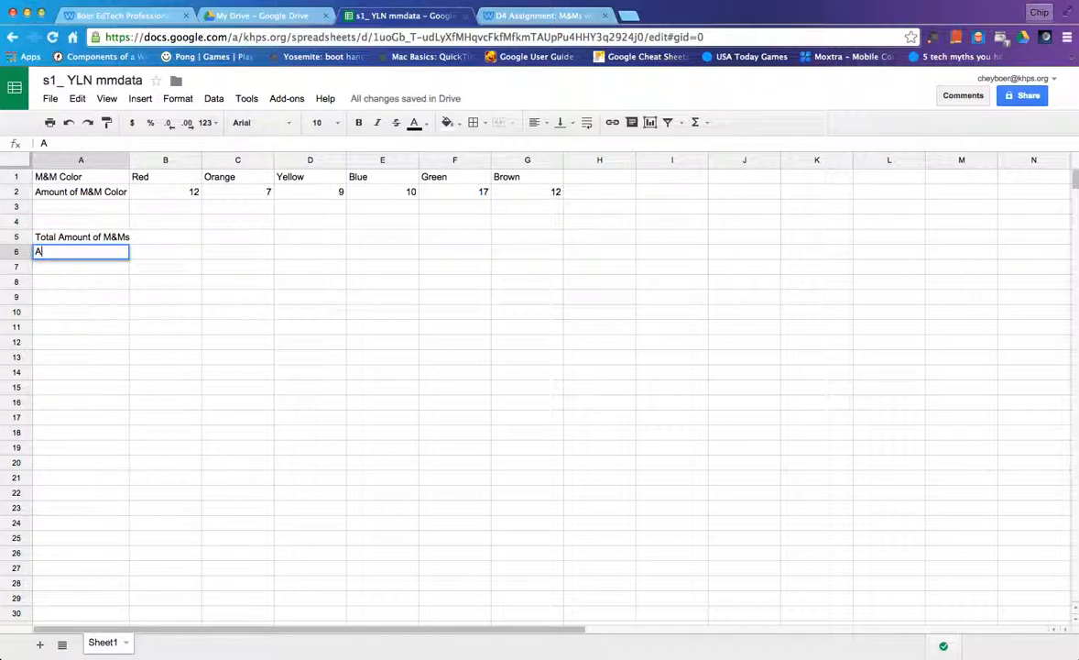
{"action": "type", "text": "verag"}
{"action": "key", "text": "BackSpace"}
{"action": "key", "text": "BackSpace"}
{"action": "key", "text": "BackSpace"}
{"action": "type", "text": "rage Amt of "}
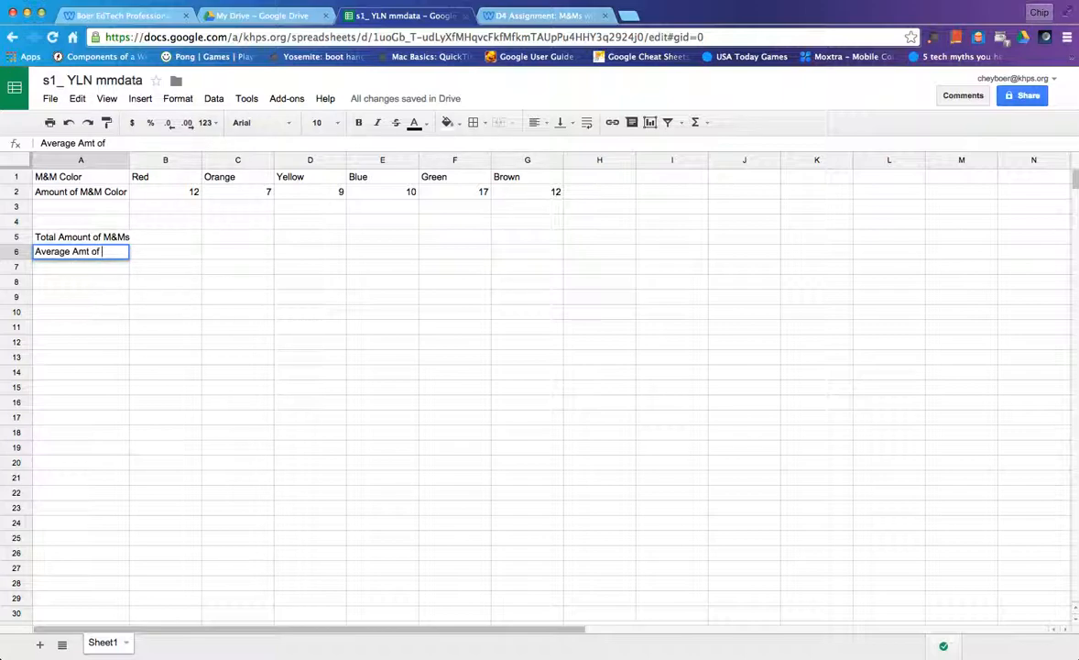
{"action": "type", "text": "Colors"}
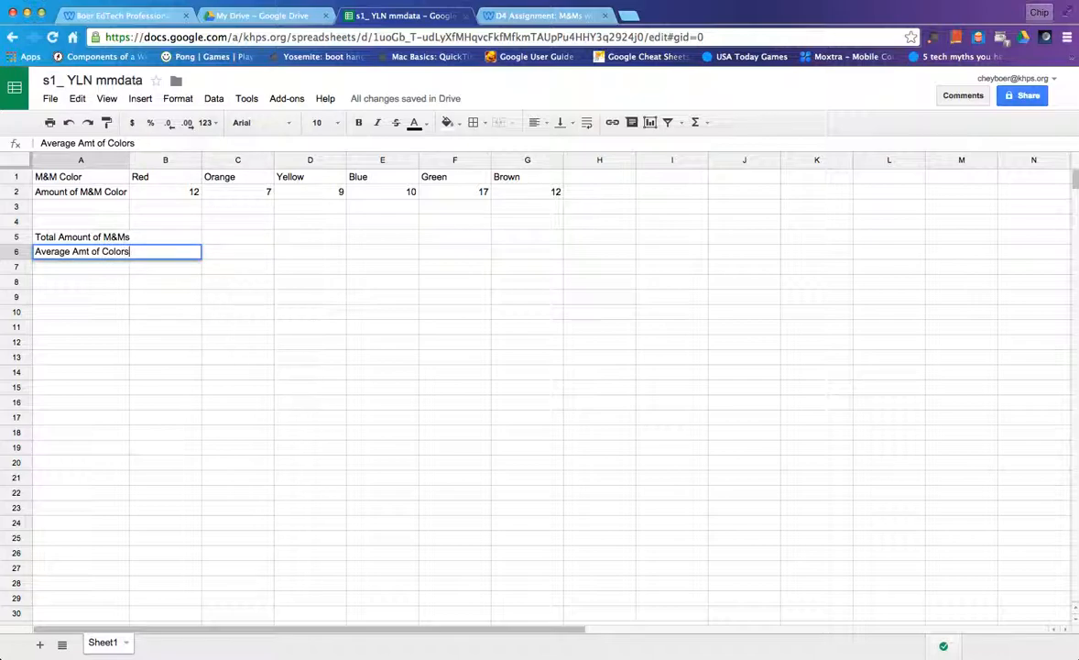
{"action": "left_click", "coordinate": [98, 279]}
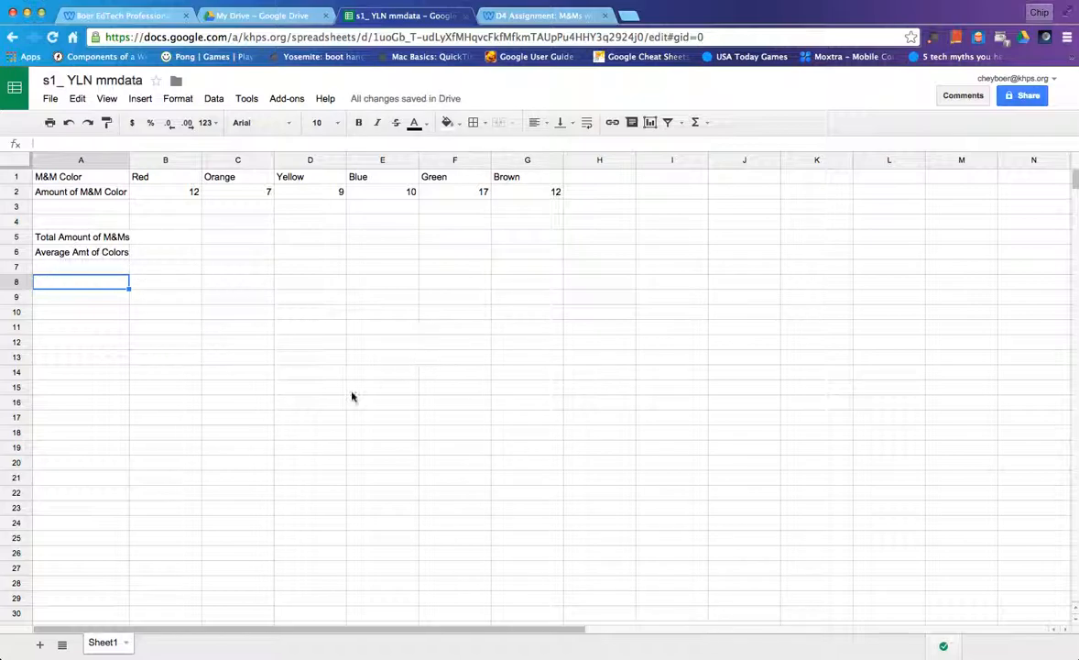
{"action": "left_click", "coordinate": [53, 236]}
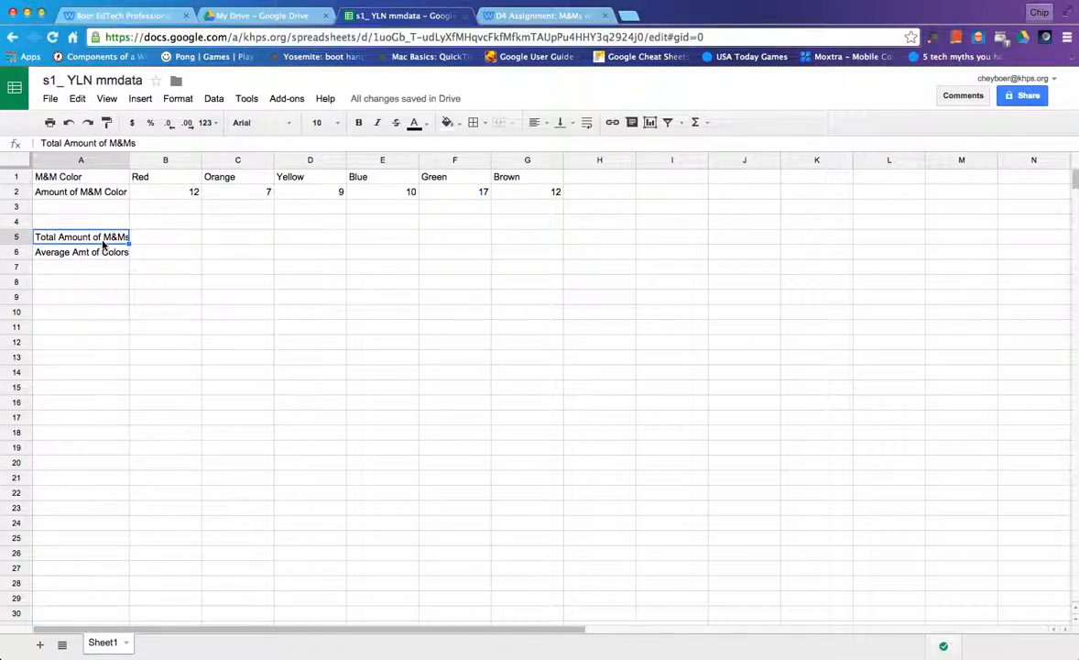
{"action": "left_click", "coordinate": [97, 248]}
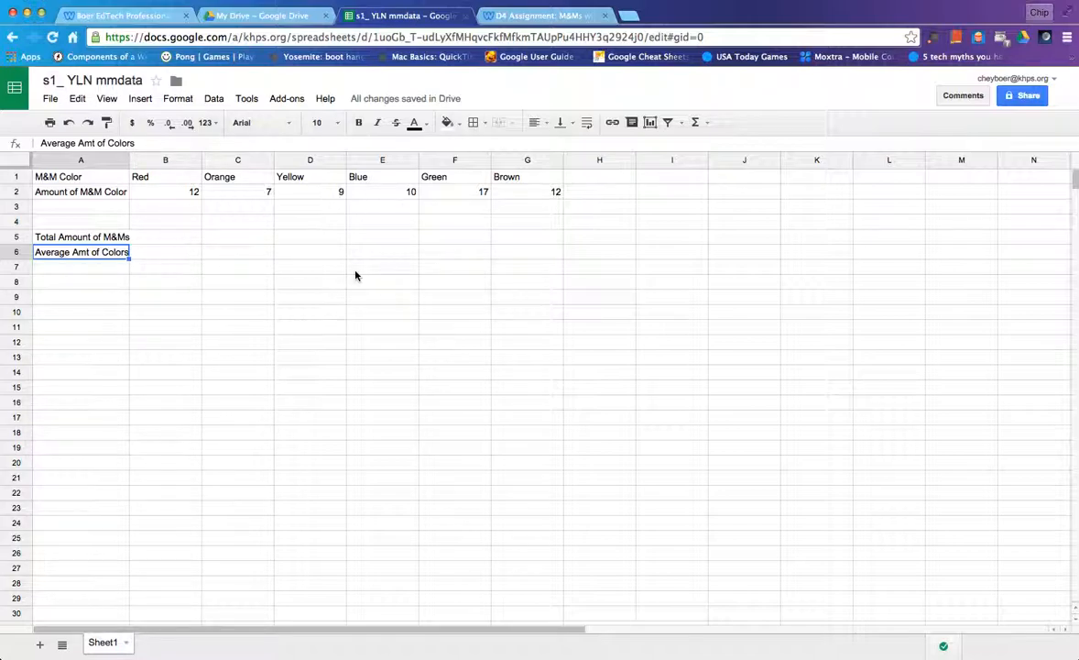
{"action": "left_click", "coordinate": [150, 298]}
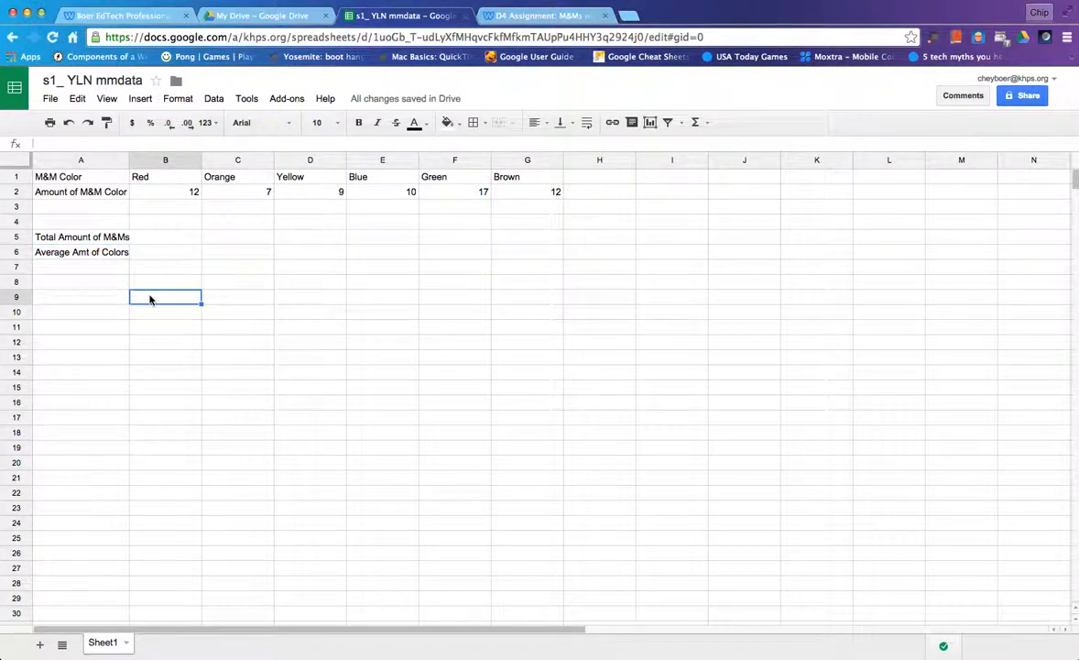
{"action": "left_click", "coordinate": [708, 125]}
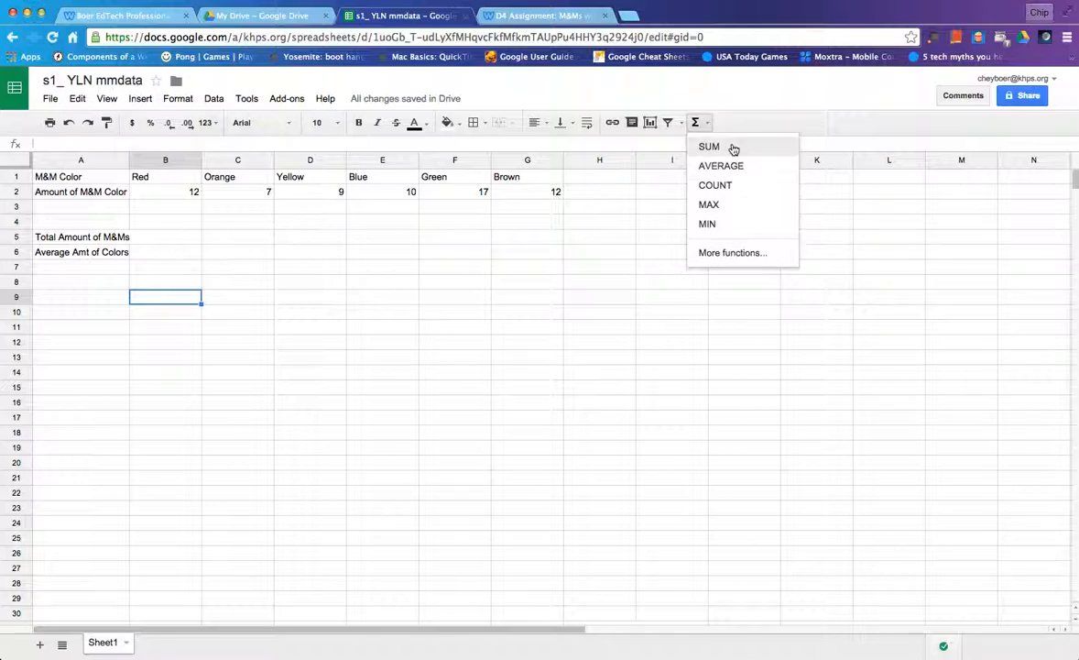
Step: Try a SUM of the range C4:E7 in cell B5, and clear the formula
{"action": "left_click", "coordinate": [149, 240]}
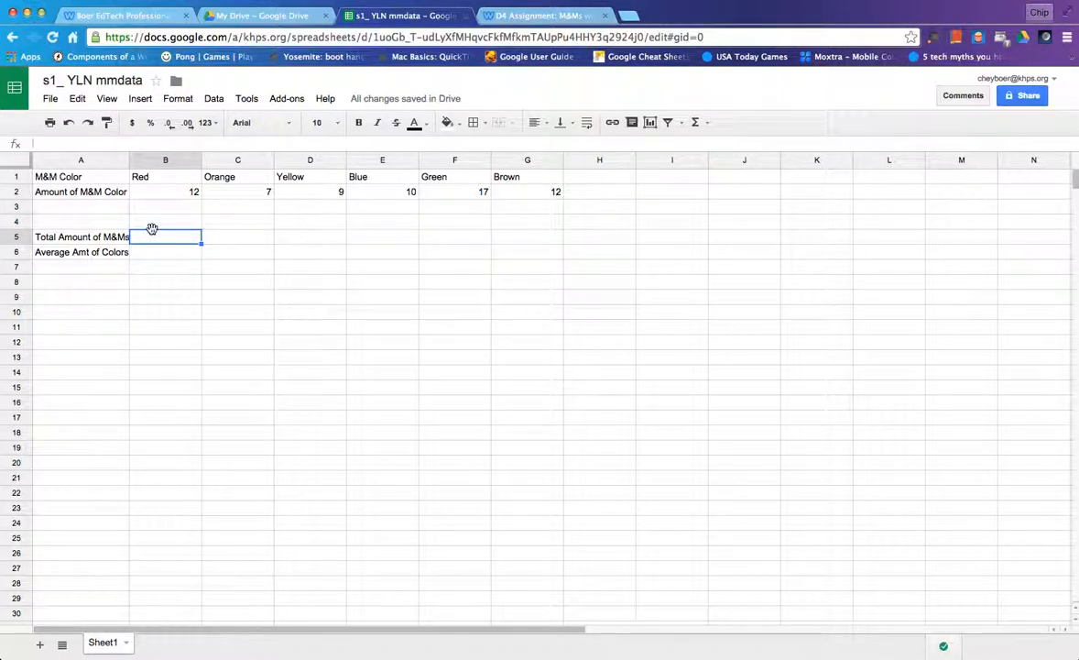
{"action": "left_click", "coordinate": [708, 123]}
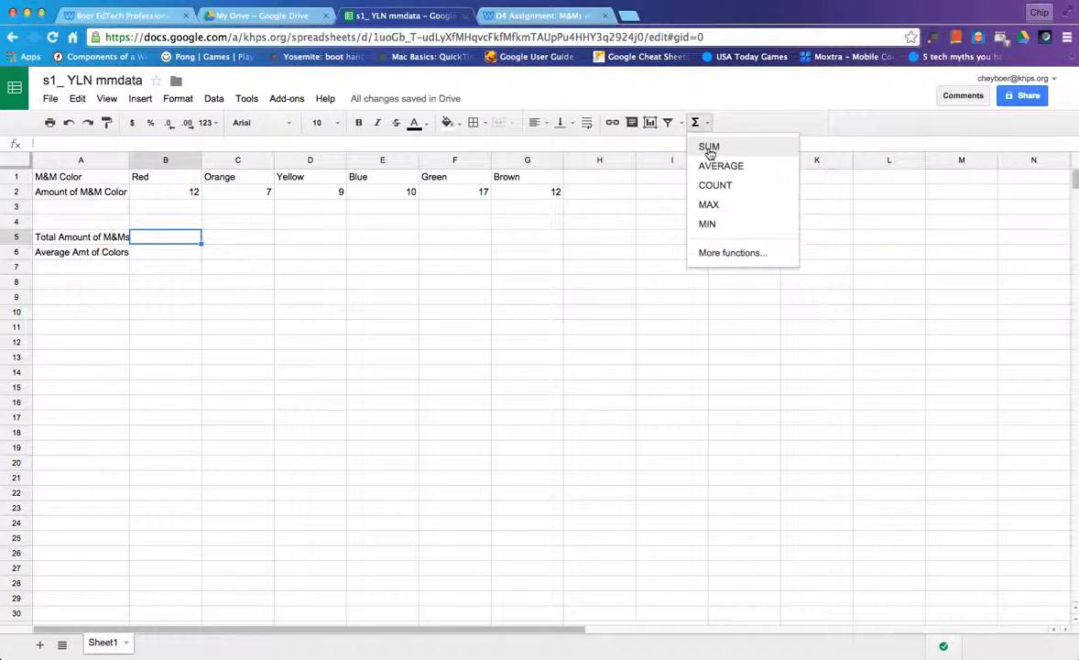
{"action": "left_click", "coordinate": [710, 148]}
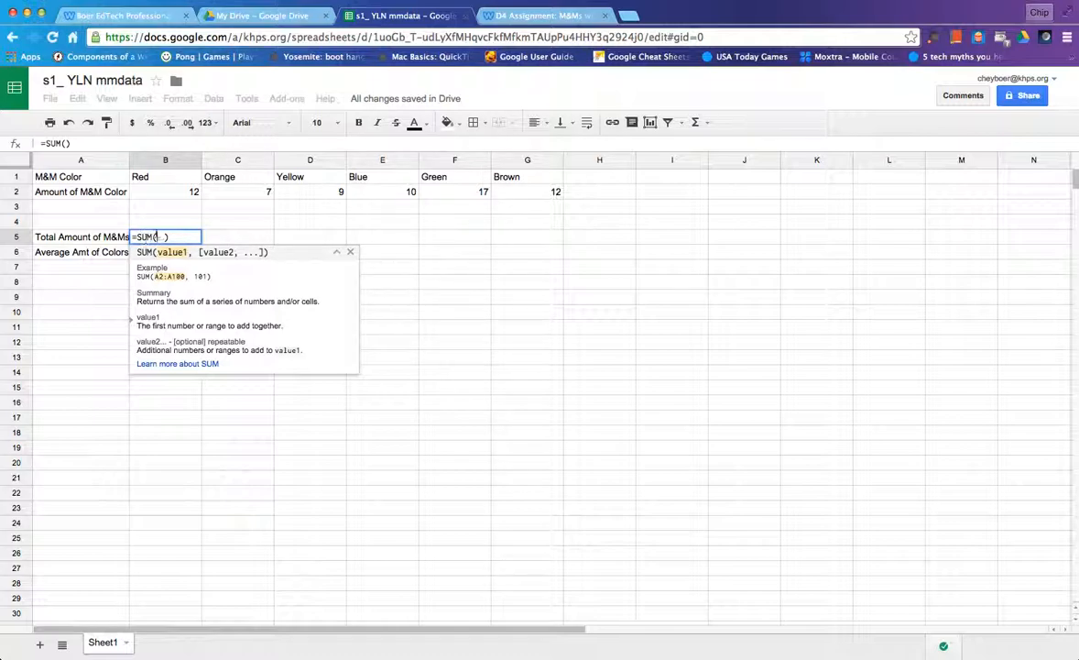
{"action": "left_click_drag", "start_coordinate": [216, 213], "coordinate": [350, 277]}
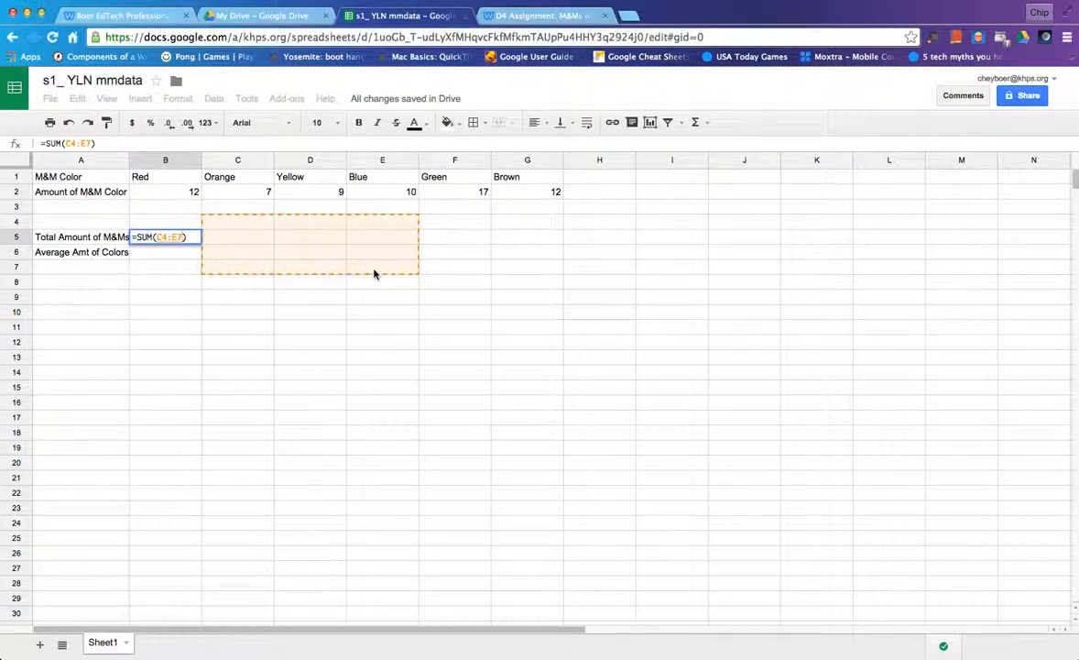
{"action": "key", "text": "Return"}
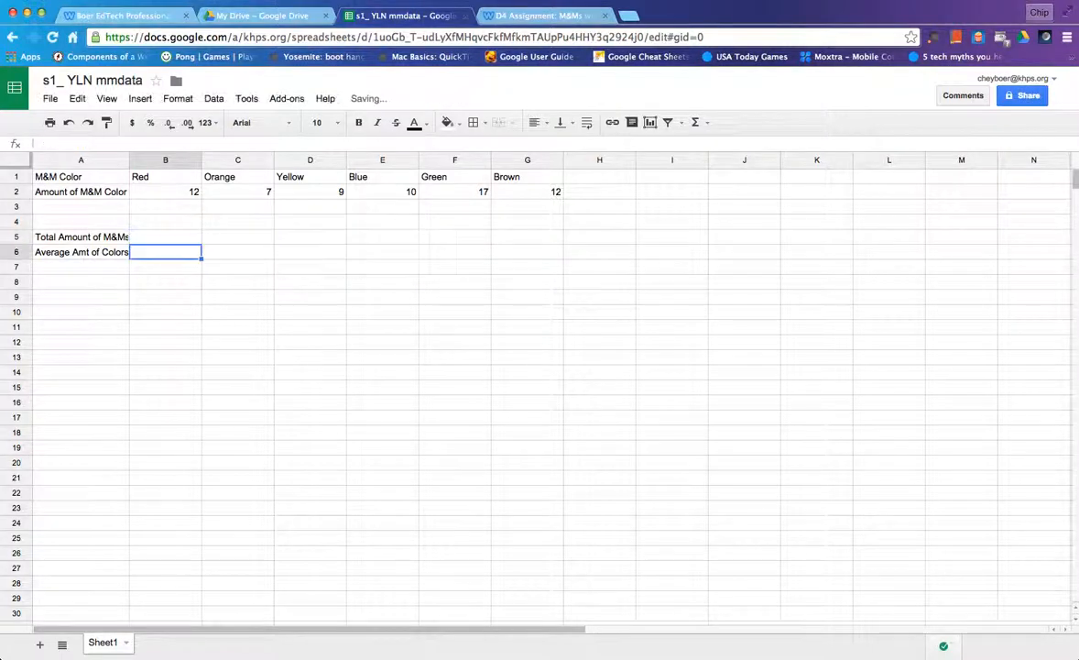
{"action": "left_click", "coordinate": [192, 243]}
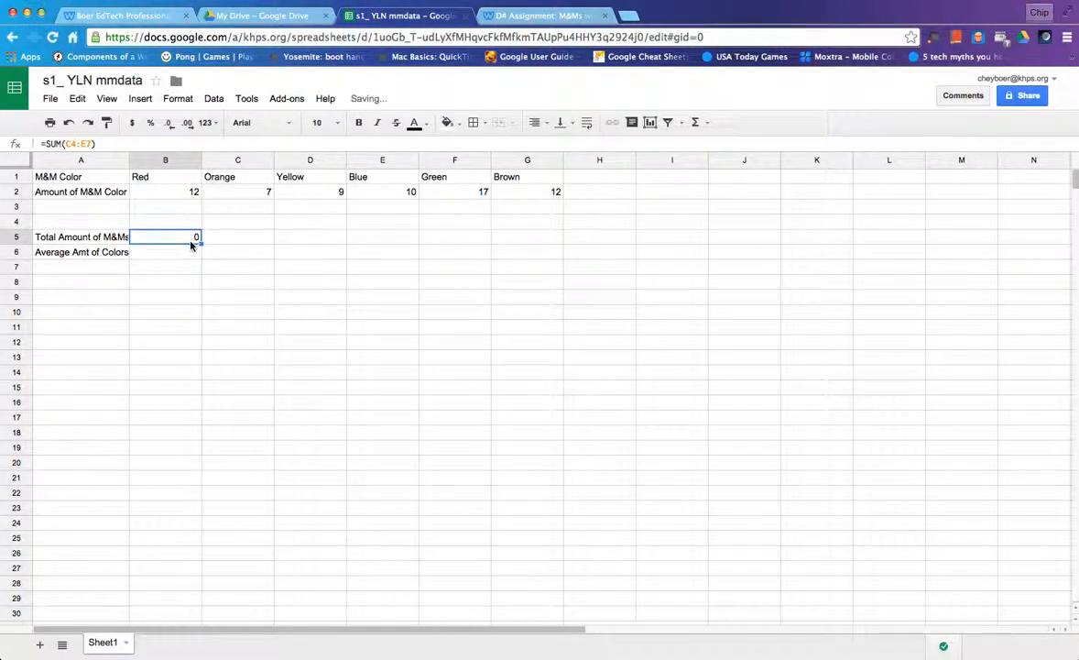
{"action": "key", "text": "BackSpace"}
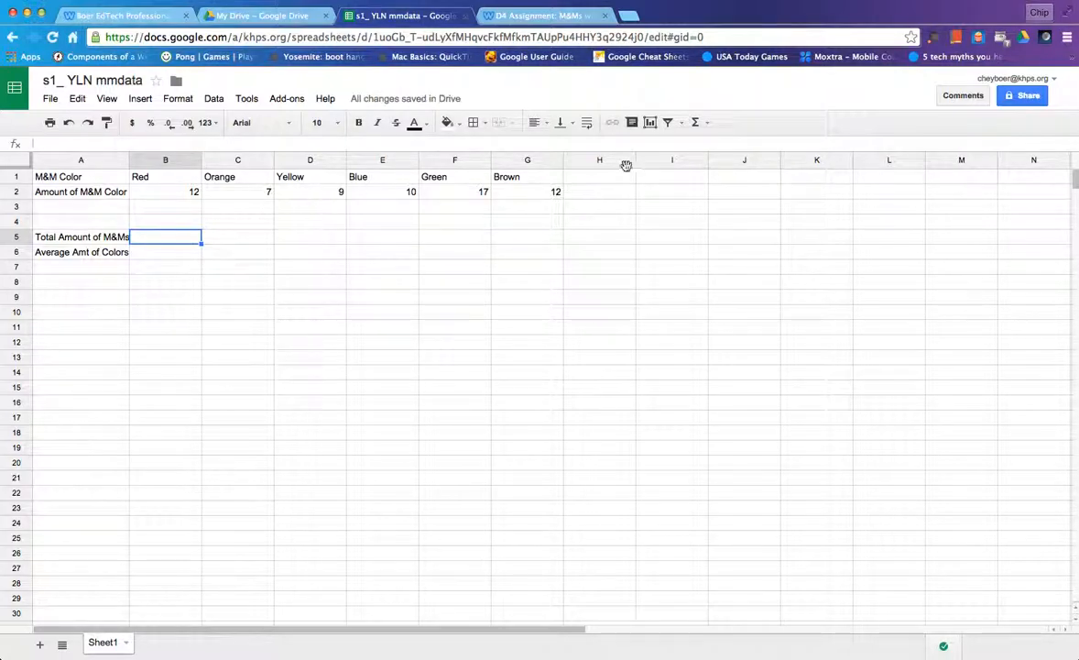
Step: Total all the M&M color amounts in cell B5 with a SUM of the range B2:G2
{"action": "left_click", "coordinate": [695, 123]}
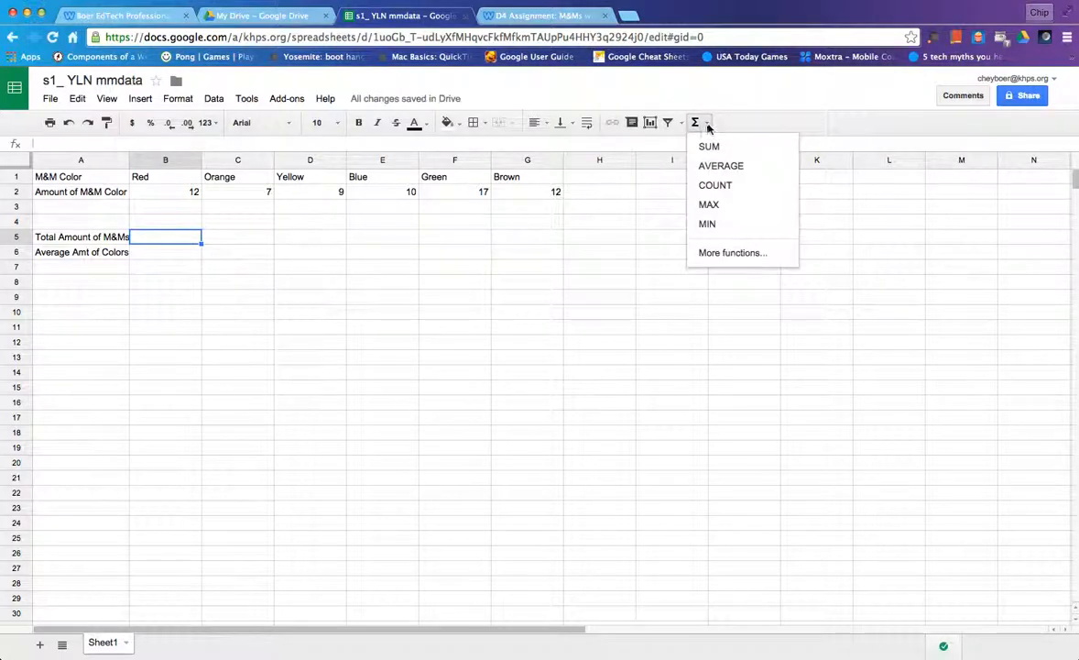
{"action": "left_click", "coordinate": [708, 146]}
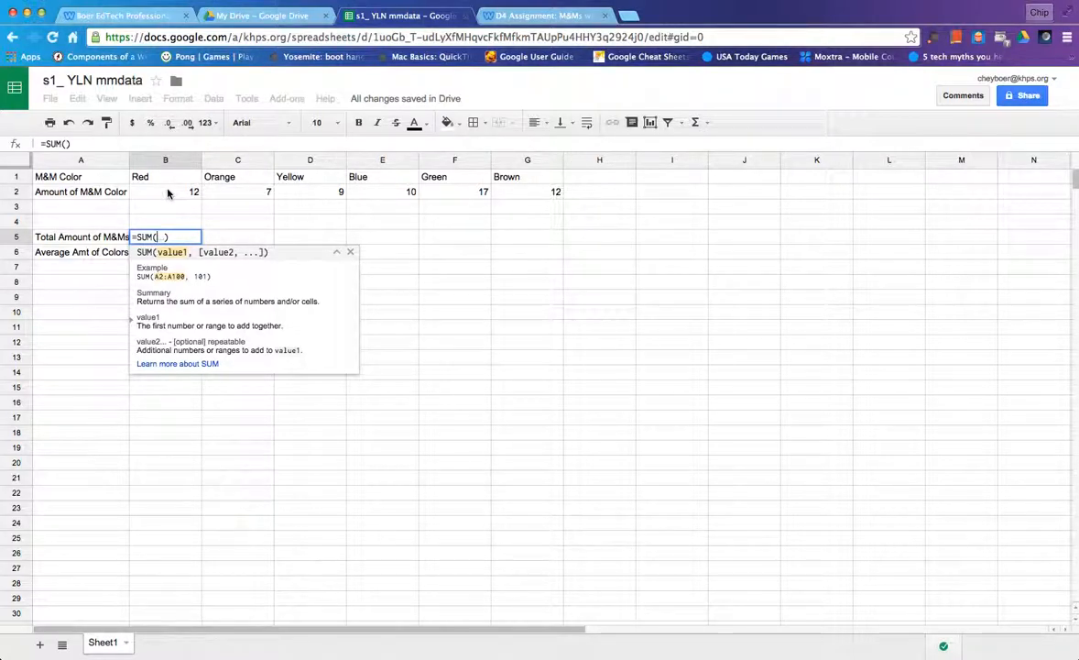
{"action": "left_click_drag", "start_coordinate": [169, 194], "coordinate": [536, 201]}
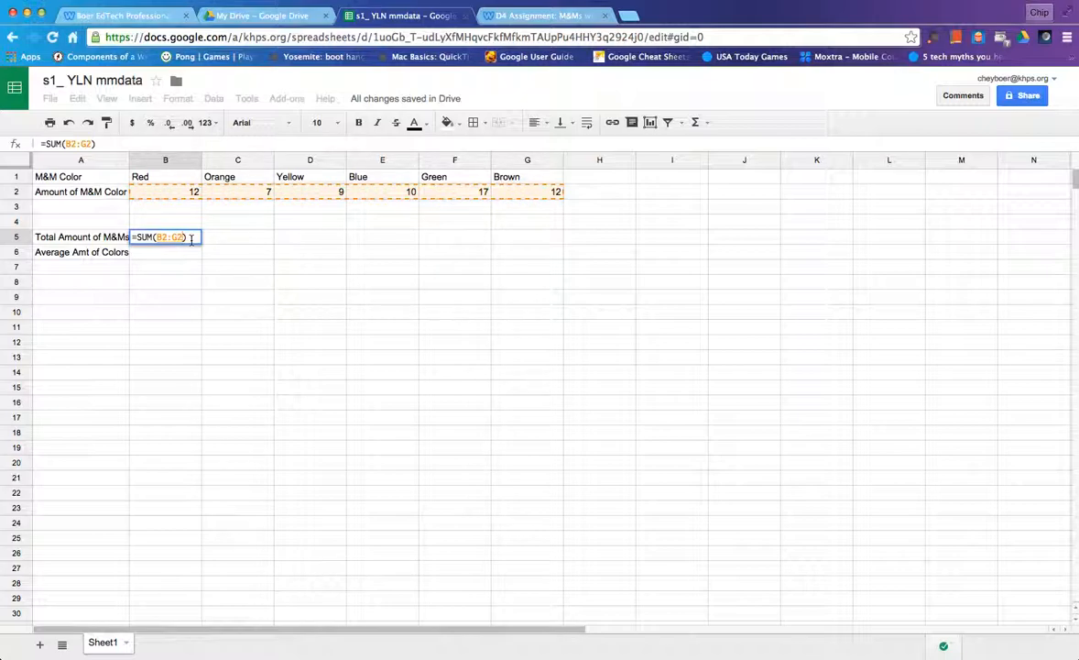
{"action": "key", "text": "Return"}
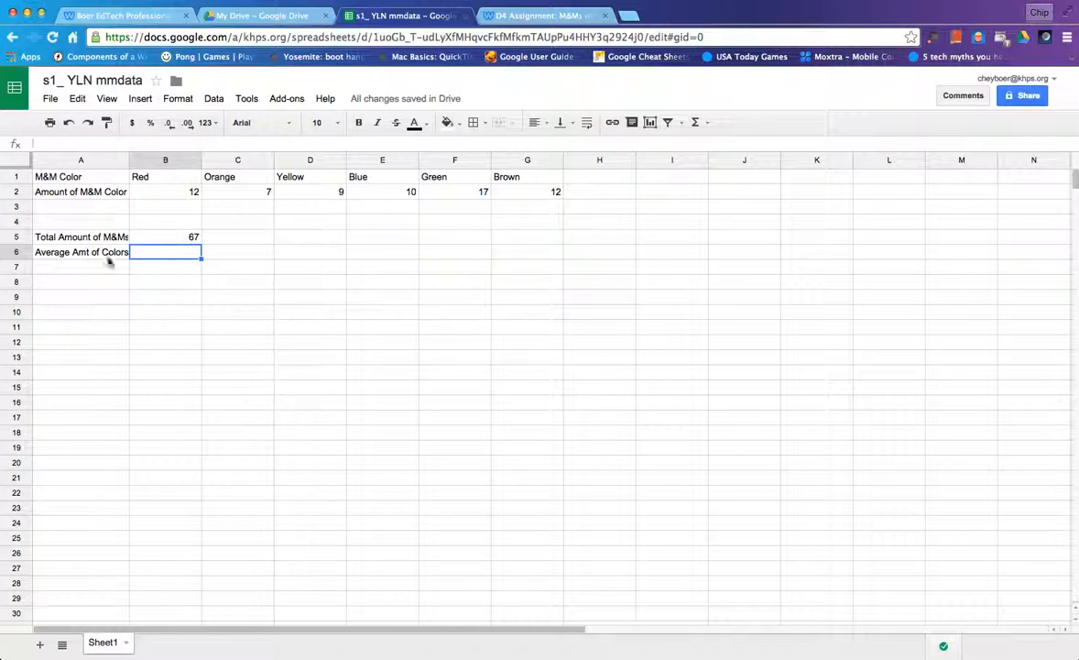
Step: Calculate the average amount per color in cell B6 with an AVERAGE of the range B2:G2
{"action": "left_click", "coordinate": [705, 124]}
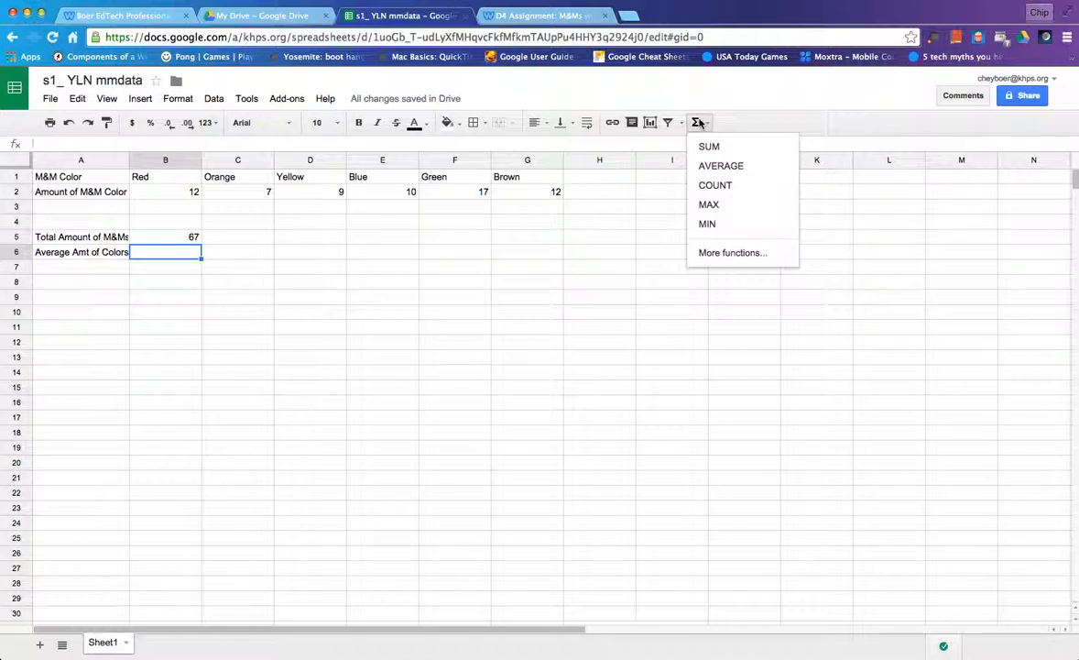
{"action": "left_click", "coordinate": [709, 168]}
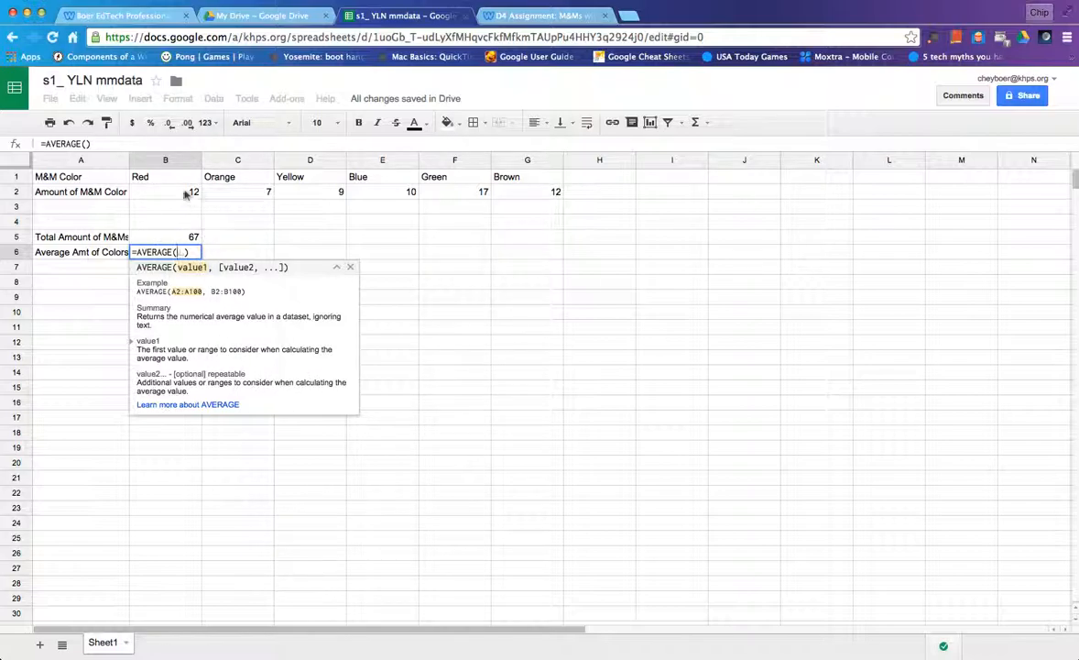
{"action": "left_click_drag", "start_coordinate": [176, 195], "coordinate": [514, 198]}
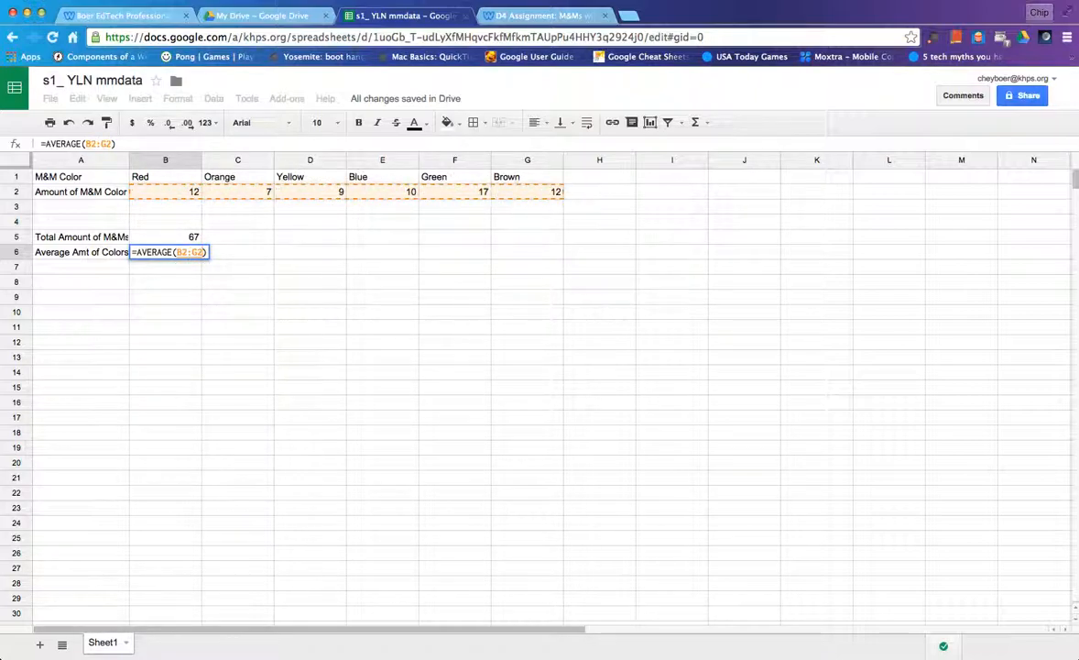
{"action": "key", "text": "Return"}
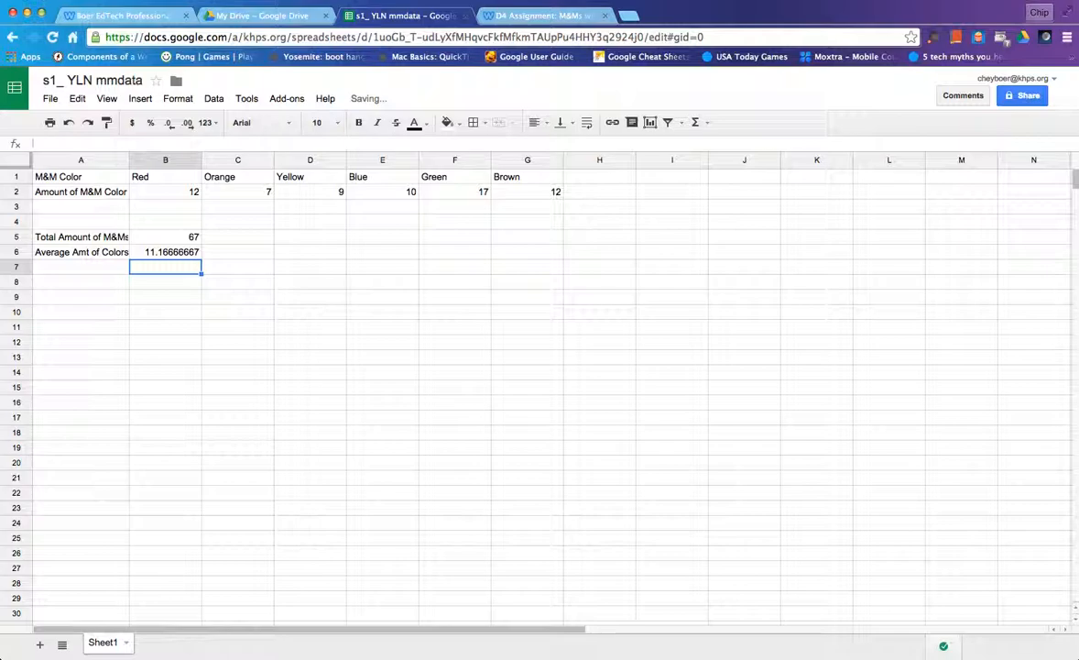
{"action": "left_click", "coordinate": [170, 255]}
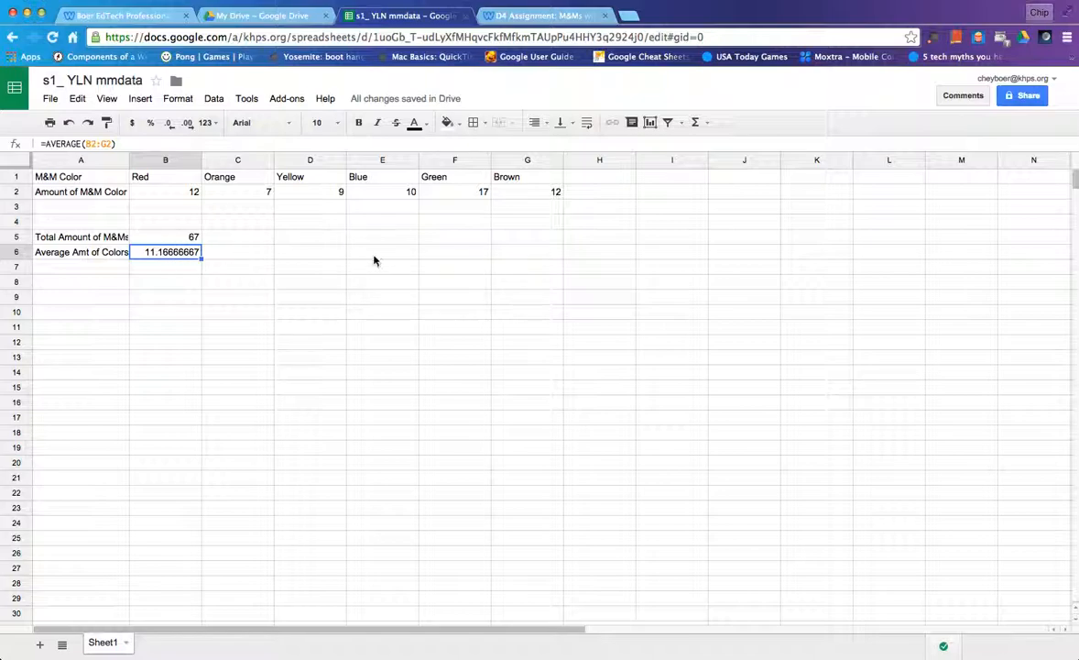
{"action": "left_click", "coordinate": [334, 281]}
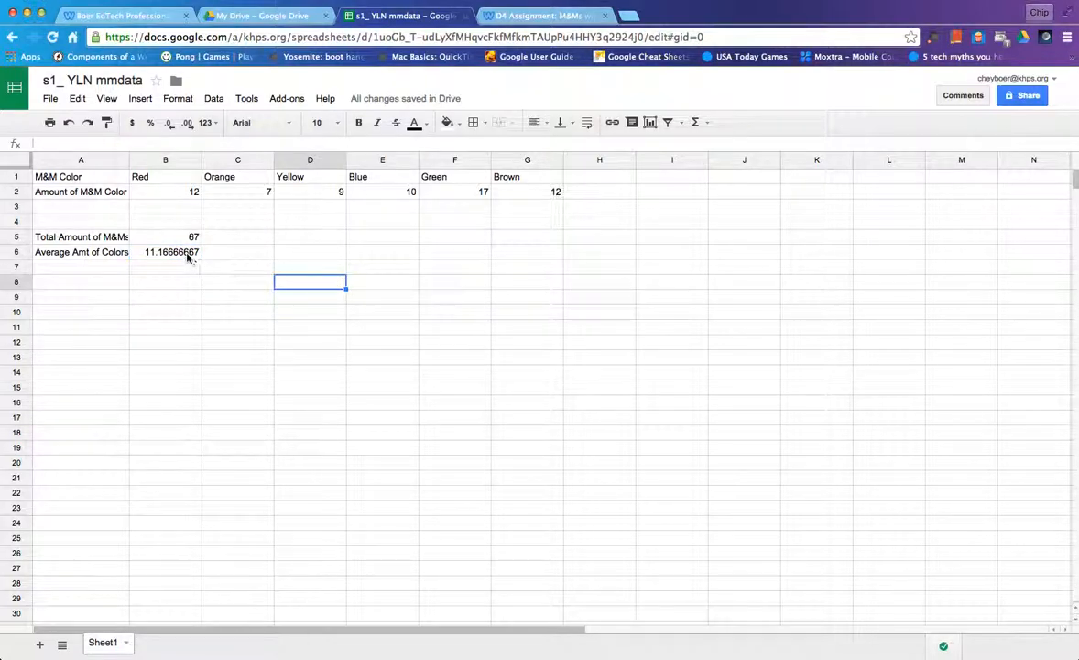
{"action": "left_click", "coordinate": [188, 252]}
{"action": "left_click", "coordinate": [189, 275]}
{"action": "left_click", "coordinate": [193, 254]}
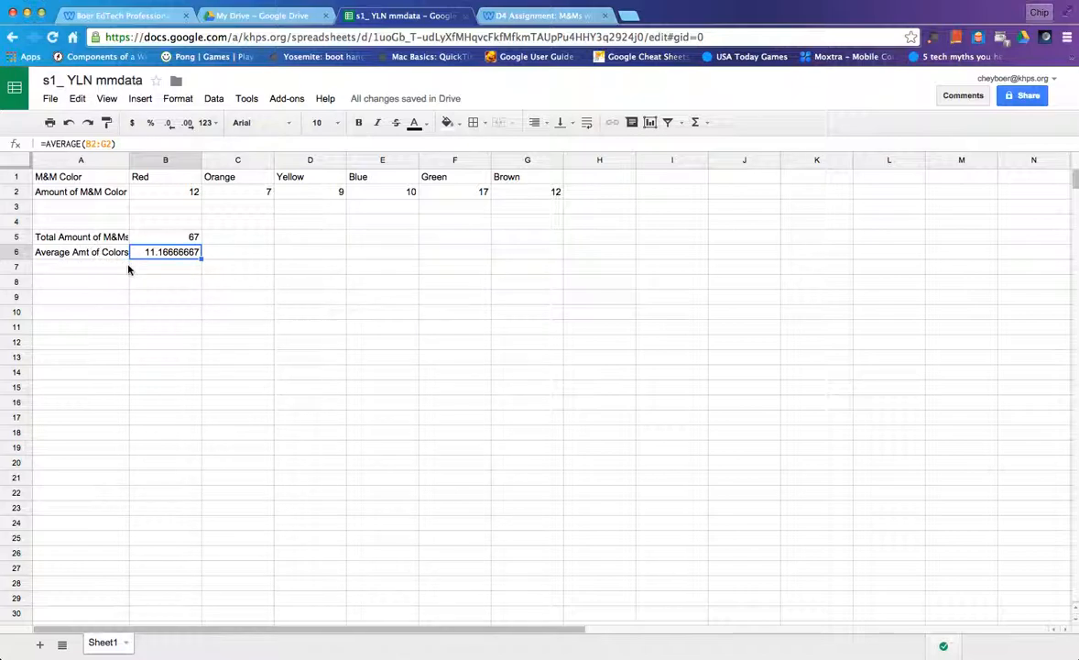
{"action": "left_click", "coordinate": [193, 268]}
{"action": "left_click", "coordinate": [235, 288]}
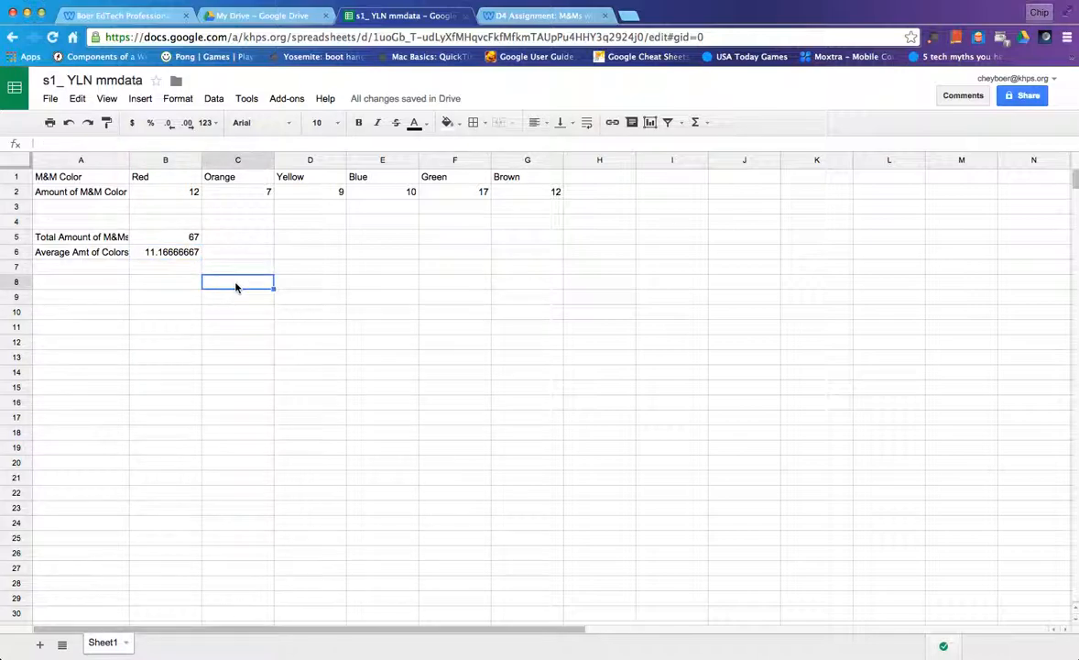